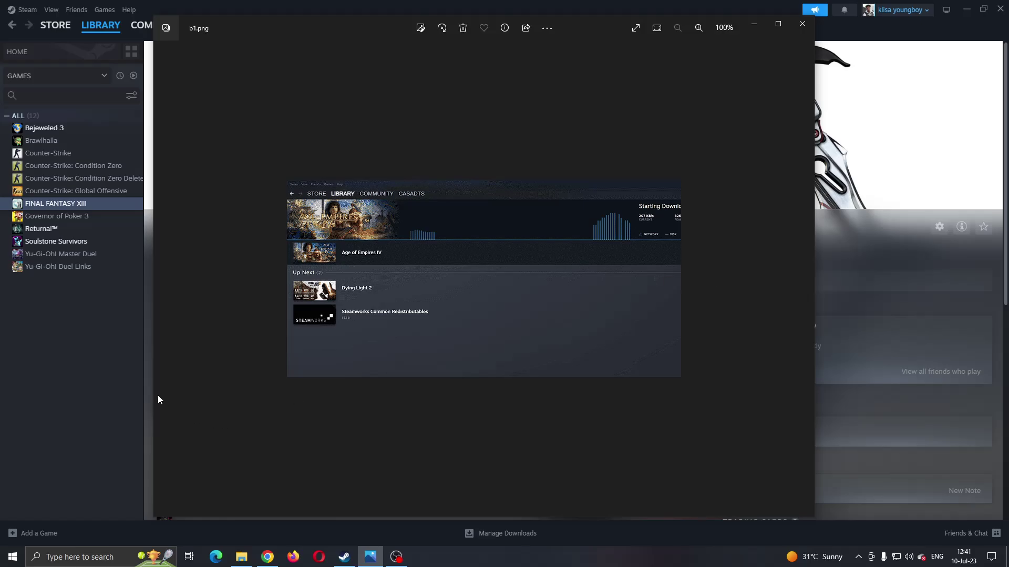
# Step: Bring Steam's Final Fantasy XIII library page in front, briefly reopening and dismissing the b1.png screenshot
pyautogui.click(75, 367)
pyautogui.moveTo(100, 24)
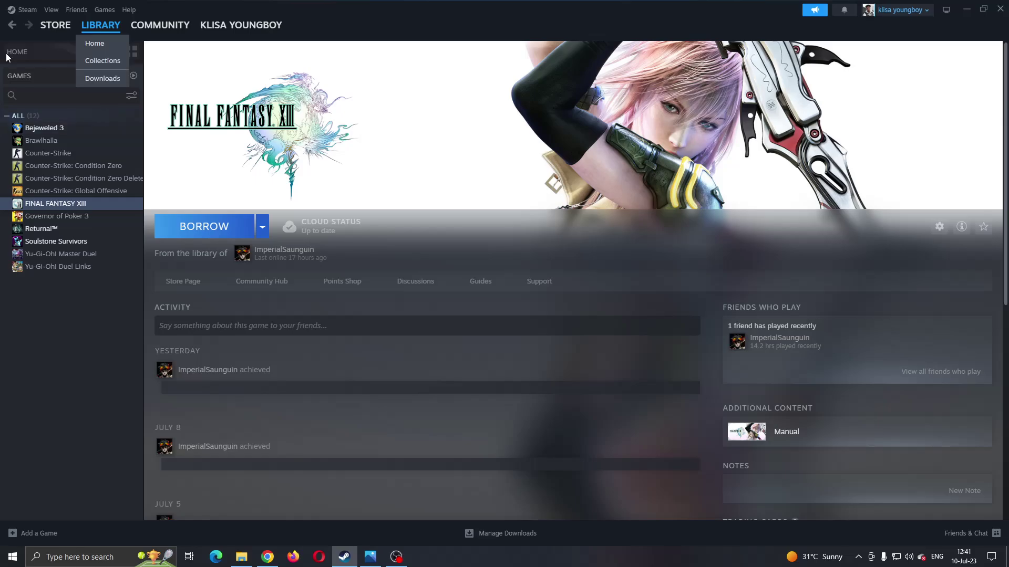
pyautogui.click(45, 31)
pyautogui.click(95, 28)
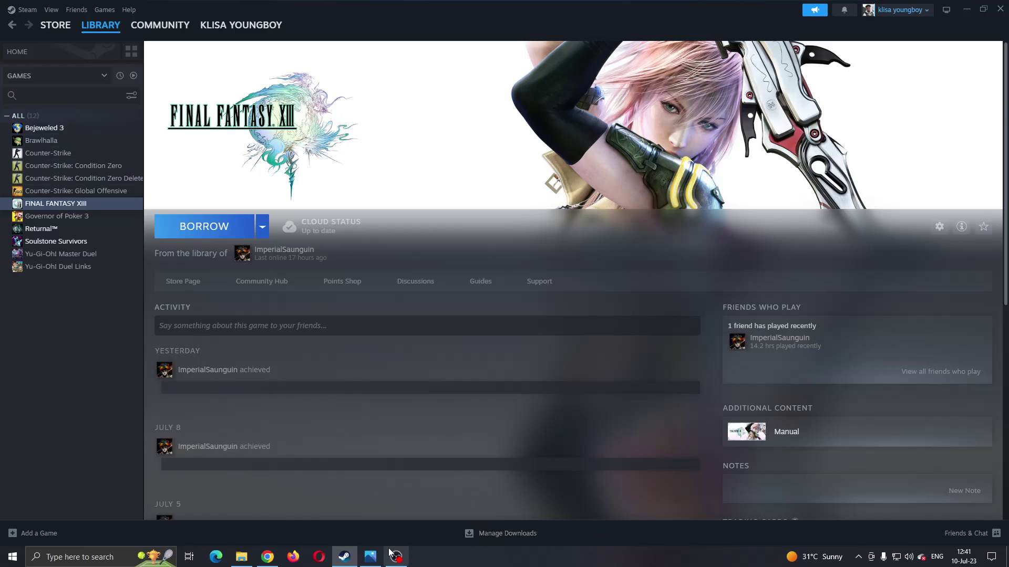
pyautogui.click(370, 557)
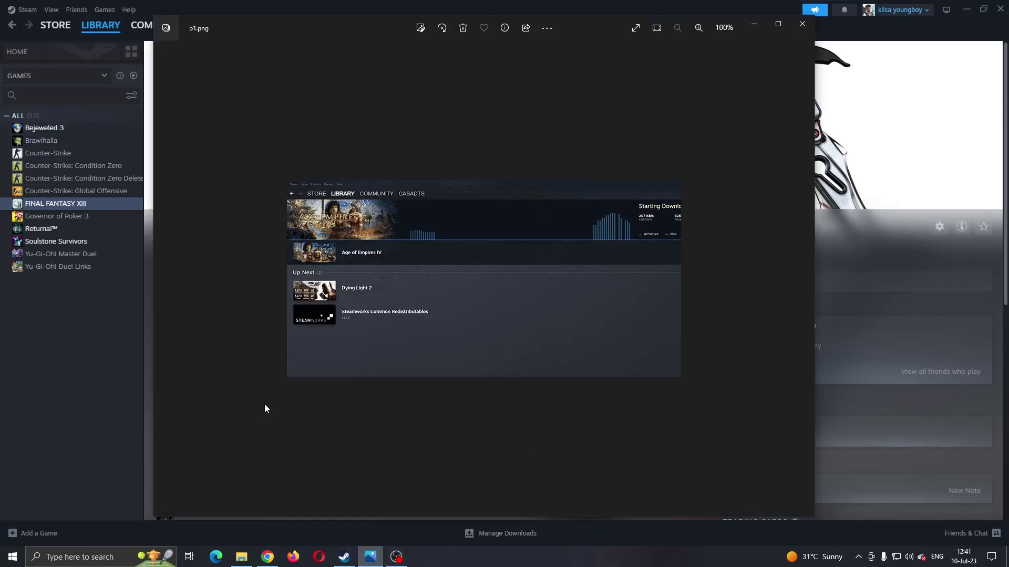
pyautogui.click(16, 412)
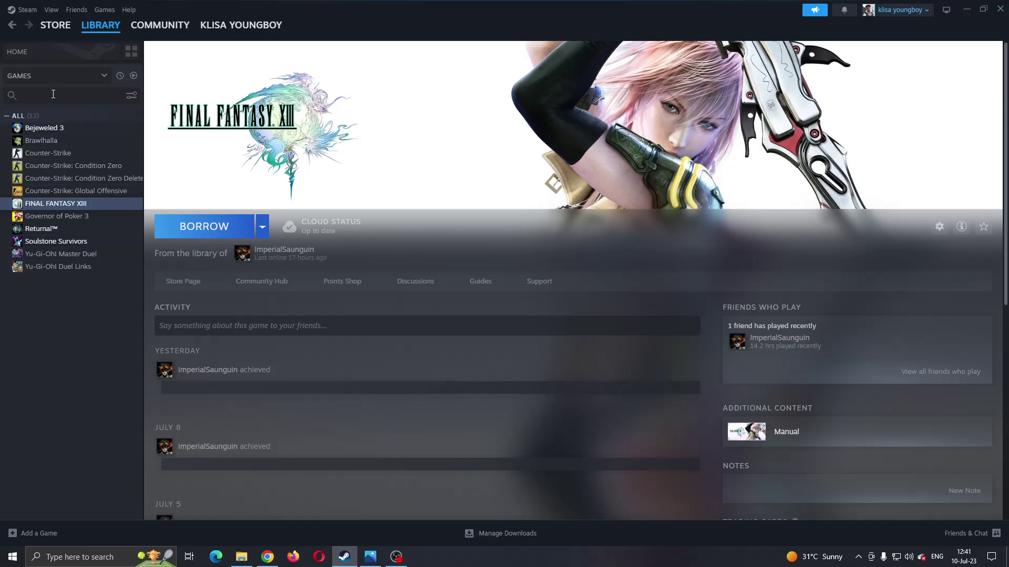
# Step: Open Settings from the Steam client menu
pyautogui.click(27, 9)
pyautogui.click(28, 11)
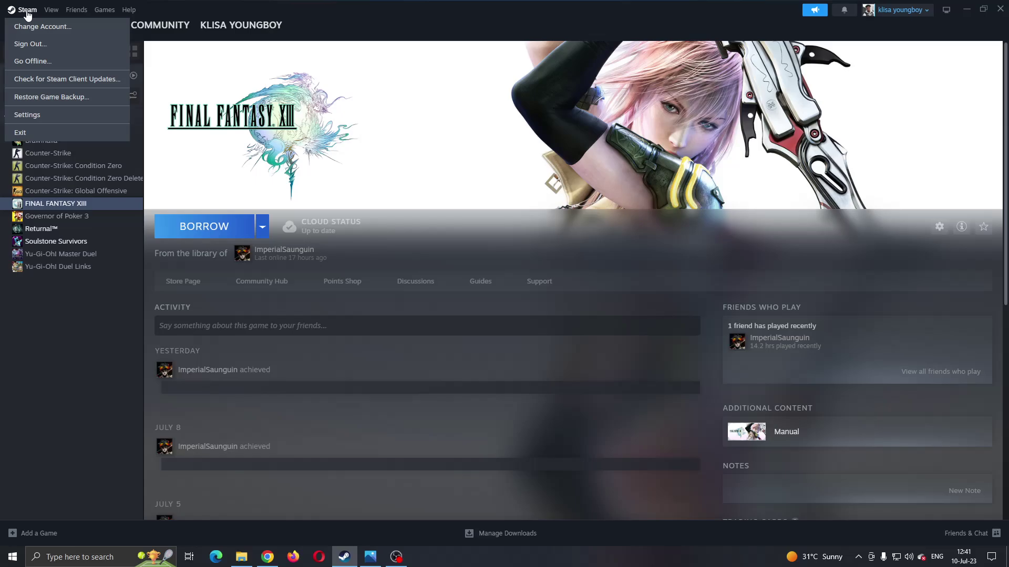
pyautogui.click(49, 25)
pyautogui.moveTo(55, 25)
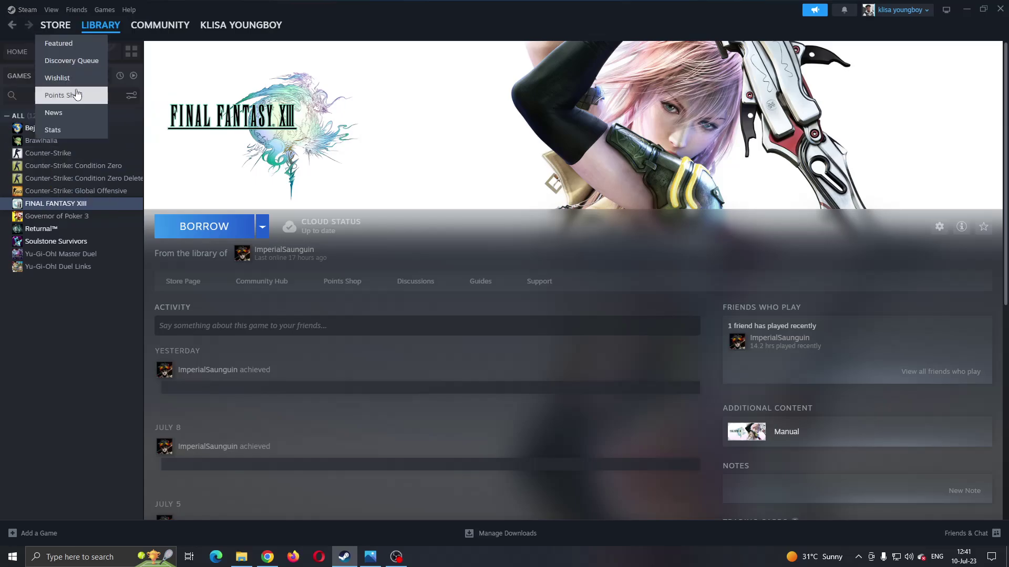
pyautogui.click(28, 9)
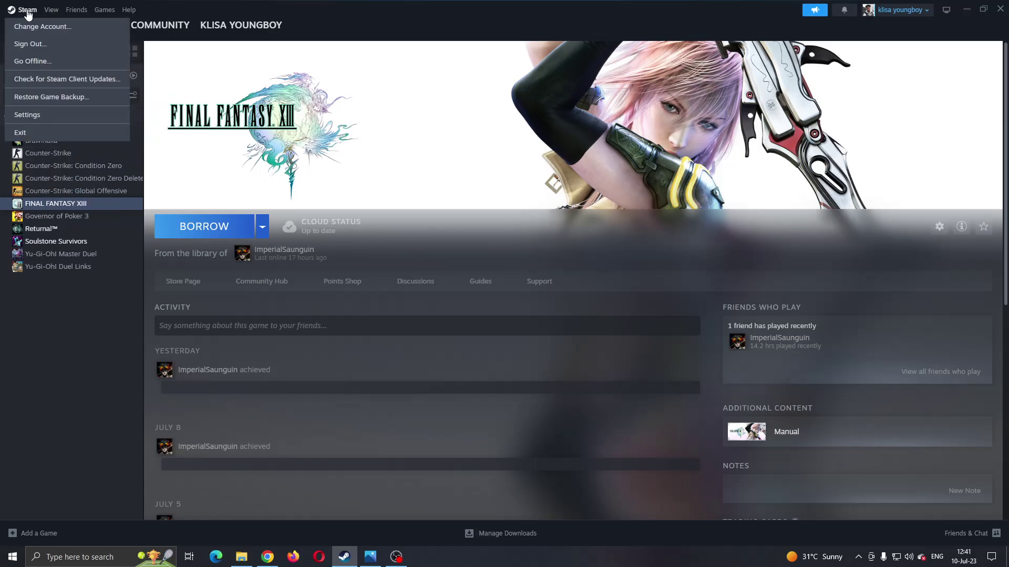
pyautogui.click(39, 121)
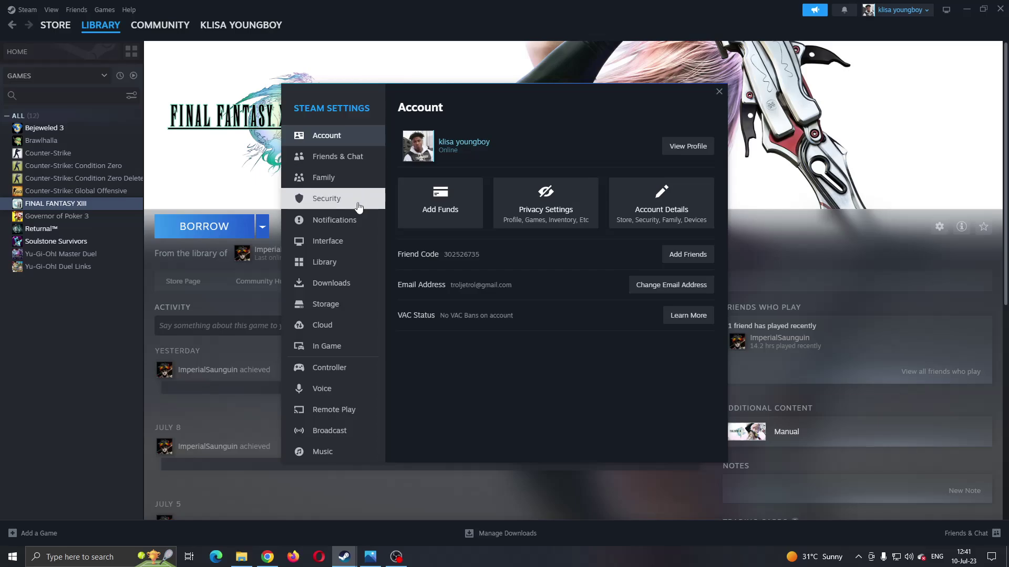
# Step: Switch Steam Settings to the Downloads section to reach Clear Download Cache
pyautogui.click(339, 289)
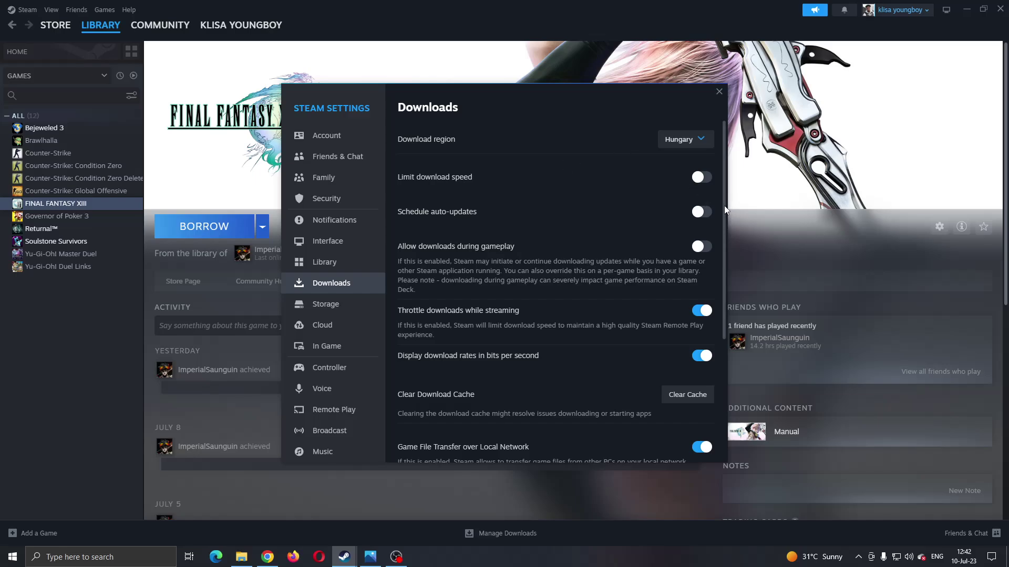
pyautogui.scroll(-3, 725, 206)
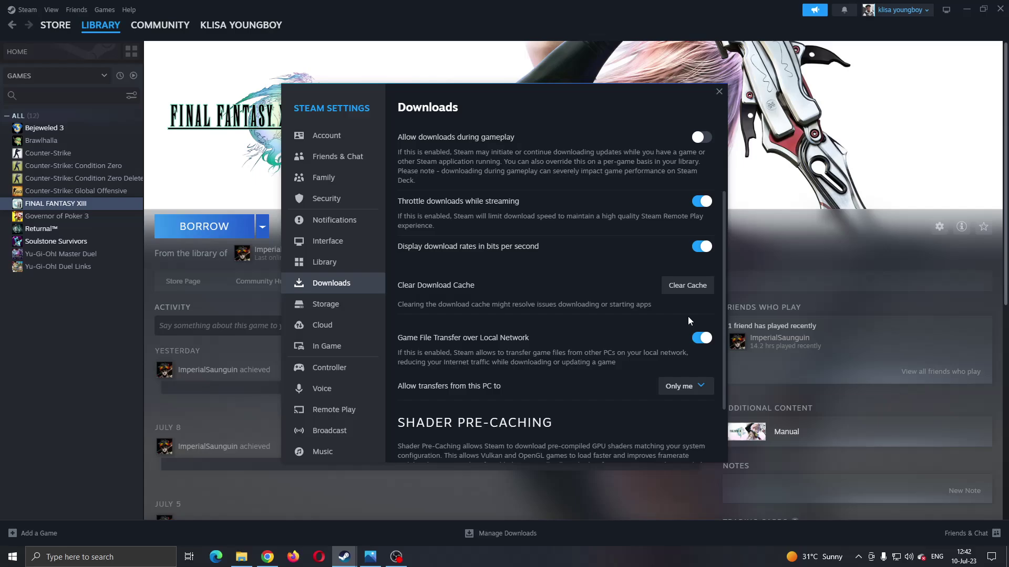
# Step: Close the Steam Settings window to return to the Final Fantasy XIII library page
pyautogui.click(719, 93)
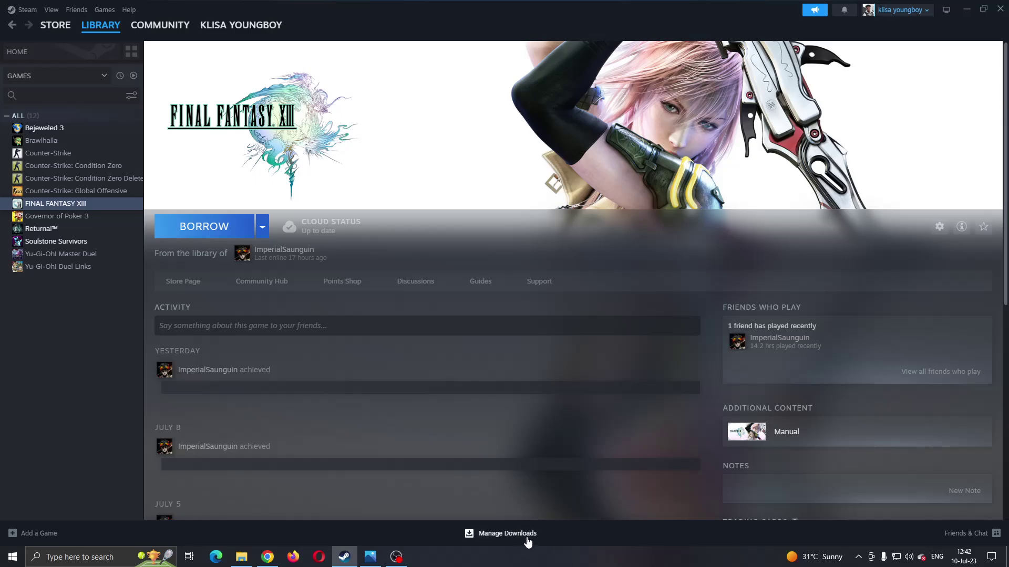